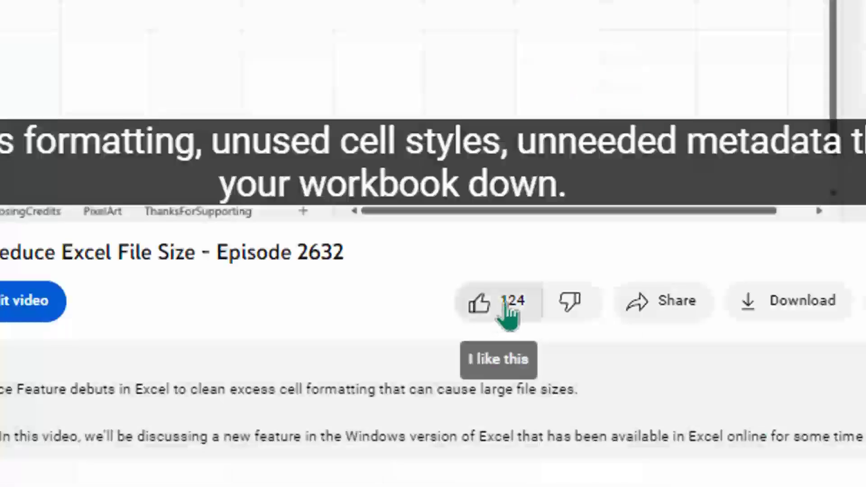
Bring up the Revisit sheet tab in the Copilot-icon episode workbook.
{"action": "left_click", "coordinate": [508, 308]}
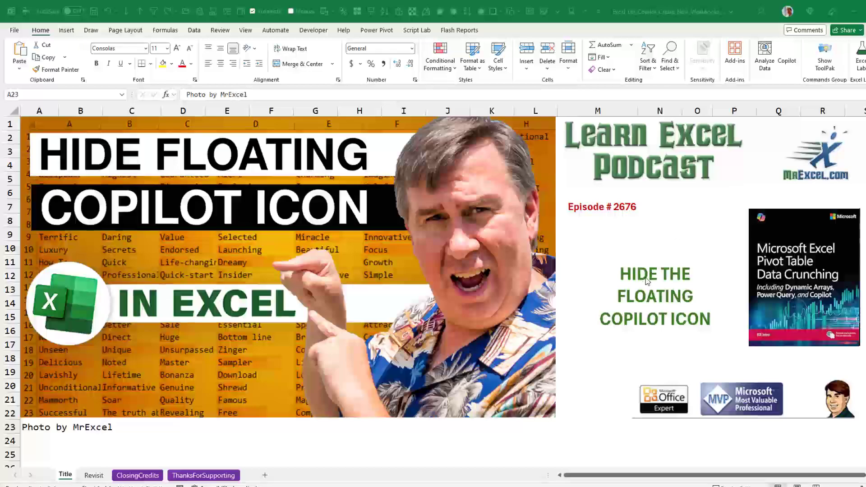
Show the Revisit sheet and select Eddy, then Gary, to watch the Copilot icon follow.
{"action": "left_click", "coordinate": [93, 475]}
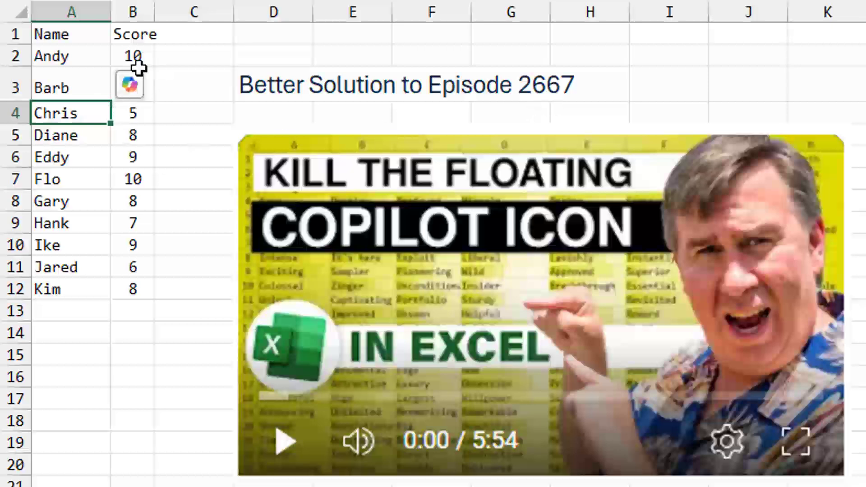
{"action": "left_click", "coordinate": [82, 158]}
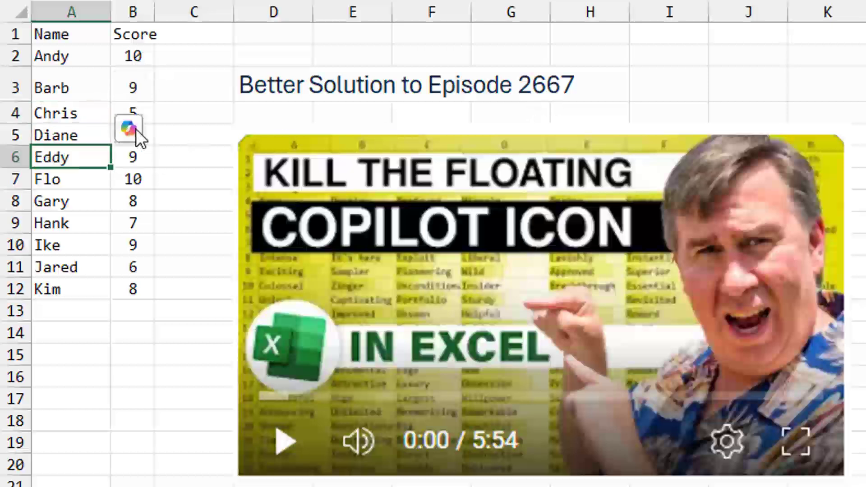
{"action": "left_click", "coordinate": [65, 203]}
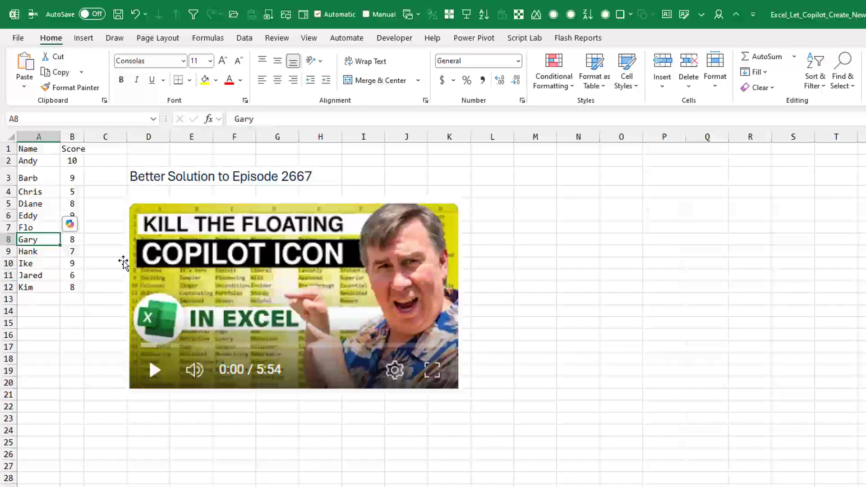
Turn on 'Show Copilot icon only for highly relevant suggestions' in Excel Options.
{"action": "left_click", "coordinate": [17, 38]}
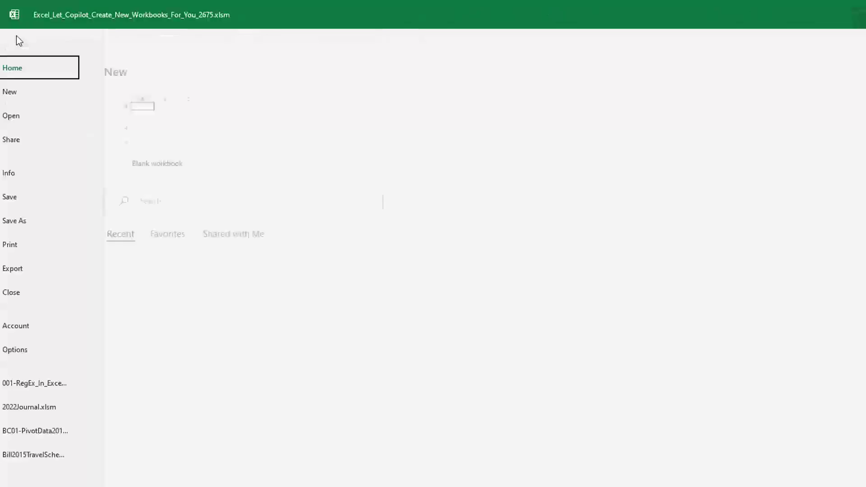
{"action": "left_click", "coordinate": [39, 350]}
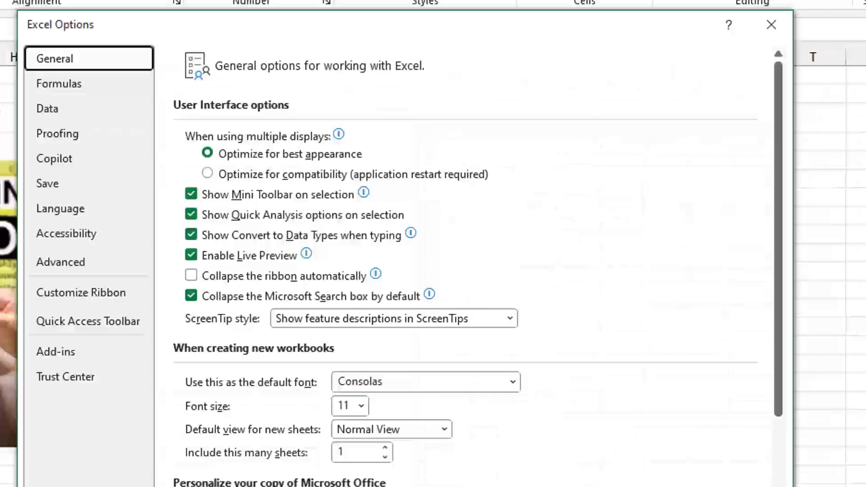
{"action": "left_click", "coordinate": [53, 158]}
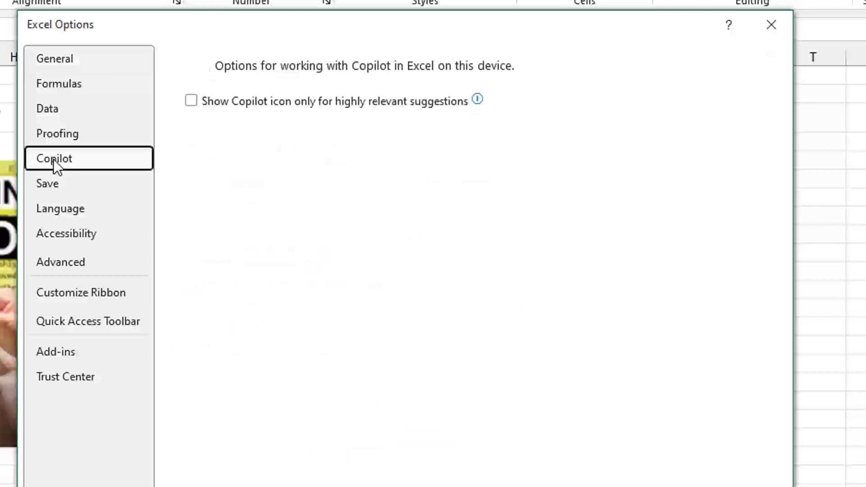
{"action": "left_click", "coordinate": [194, 102]}
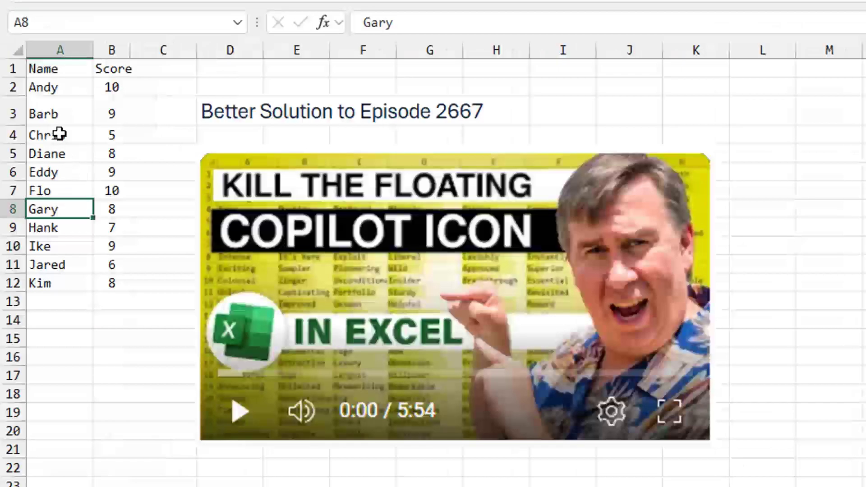
{"action": "left_click", "coordinate": [59, 135]}
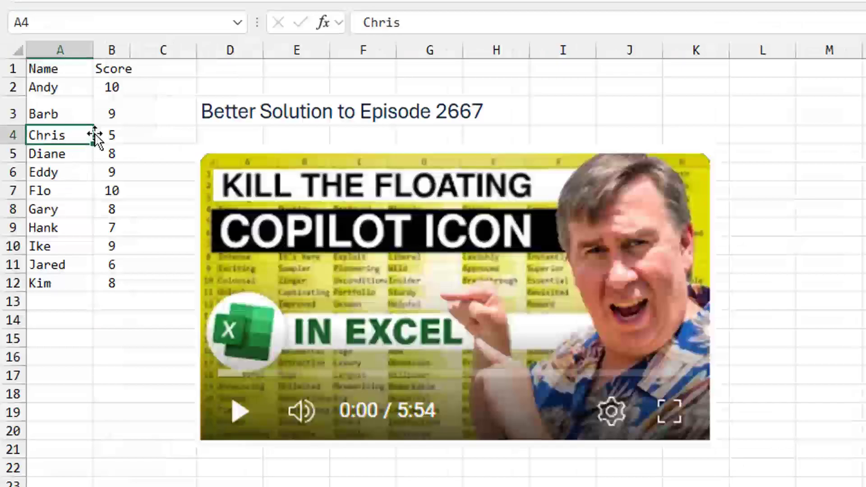
{"action": "left_click", "coordinate": [112, 208]}
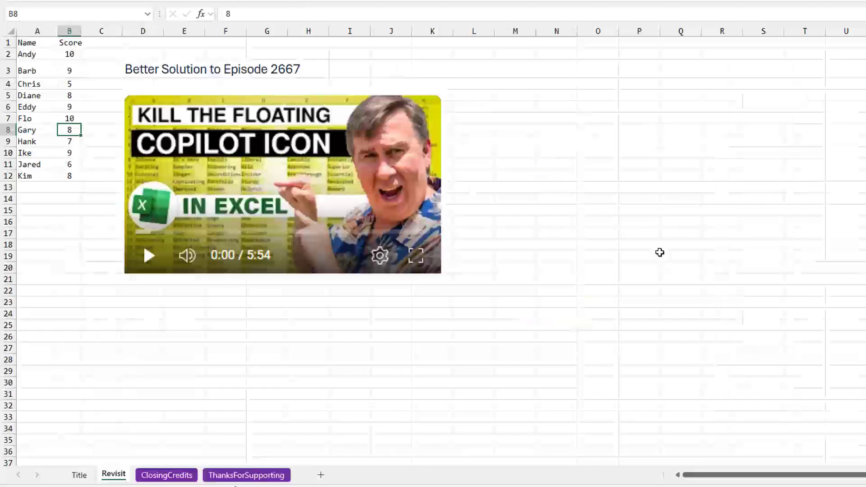
Select and copy the entire Name and Score table.
{"action": "key", "text": "ctrl+Home"}
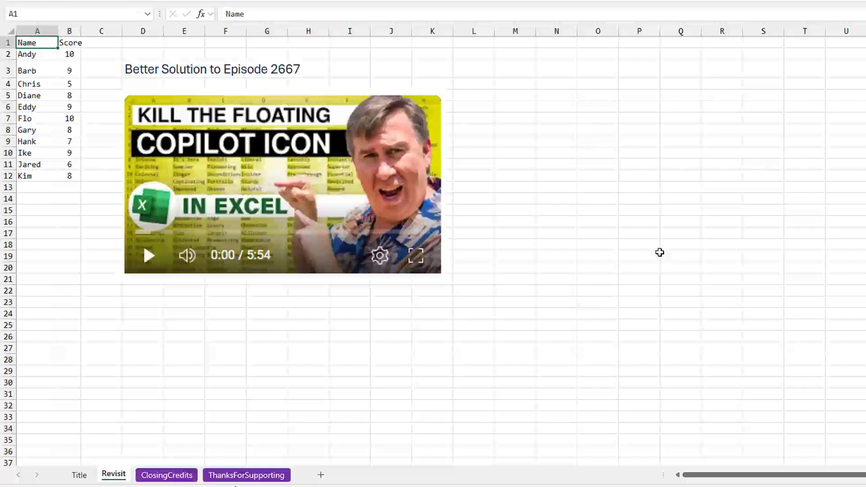
{"action": "key", "text": "ctrl+shift+Down"}
{"action": "key", "text": "ctrl+shift+Right"}
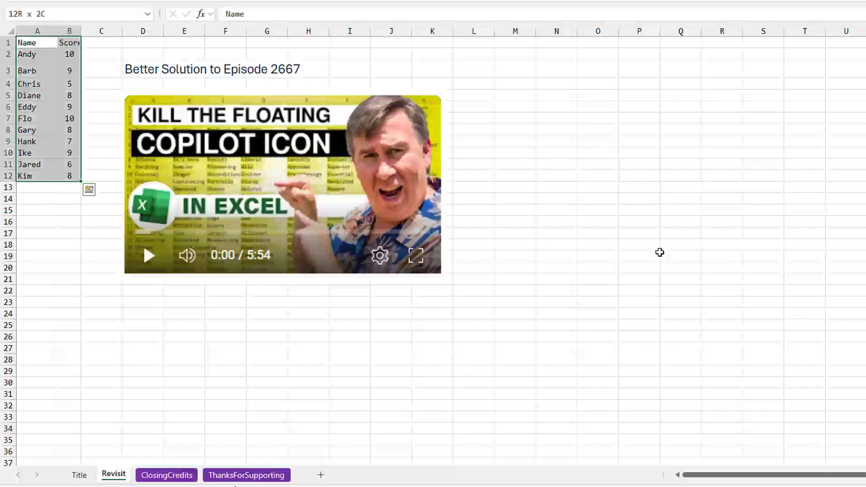
{"action": "key", "text": "ctrl+c"}
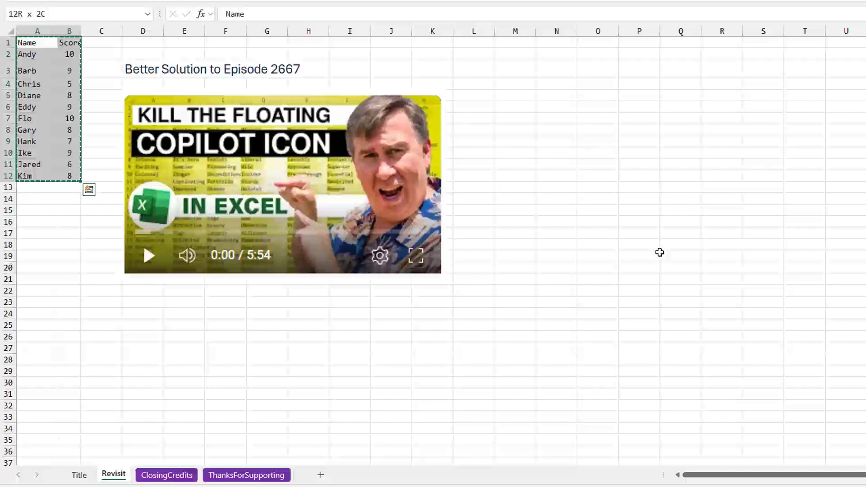
Paste the copied table at A1 of a new blank workbook.
{"action": "key", "text": "ctrl+n"}
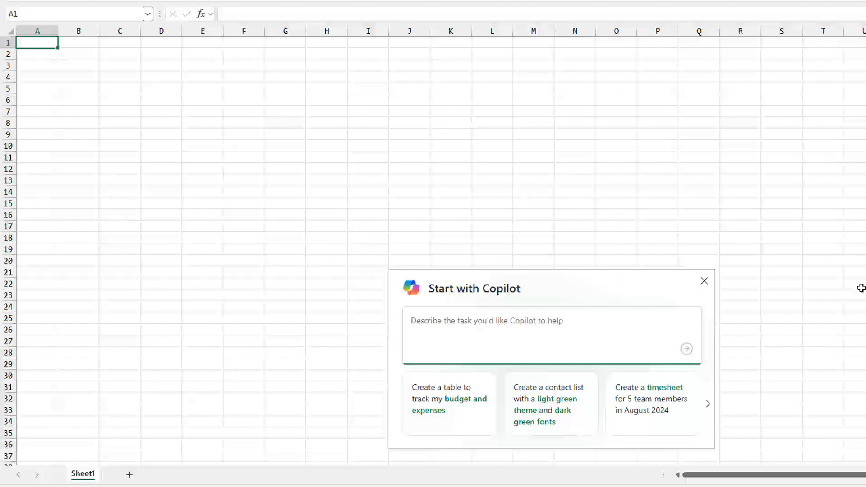
{"action": "key", "text": "ctrl+alt+v"}
{"action": "key", "text": "Return"}
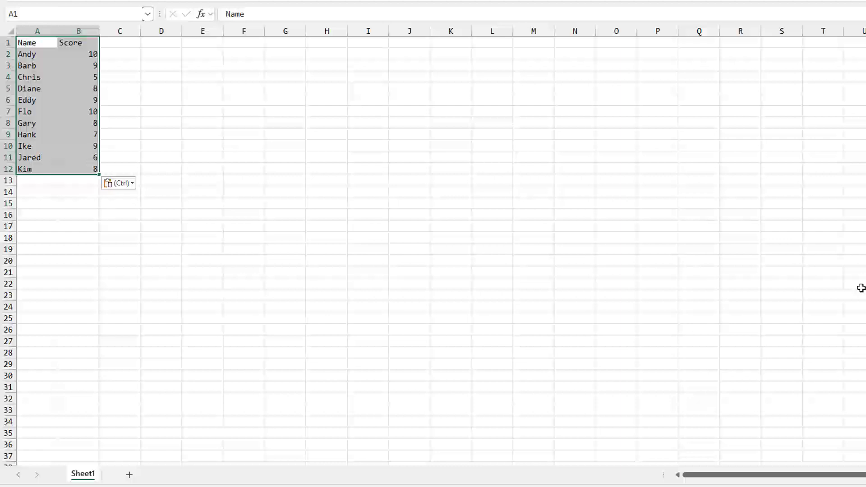
{"action": "key", "text": "ctrl+z"}
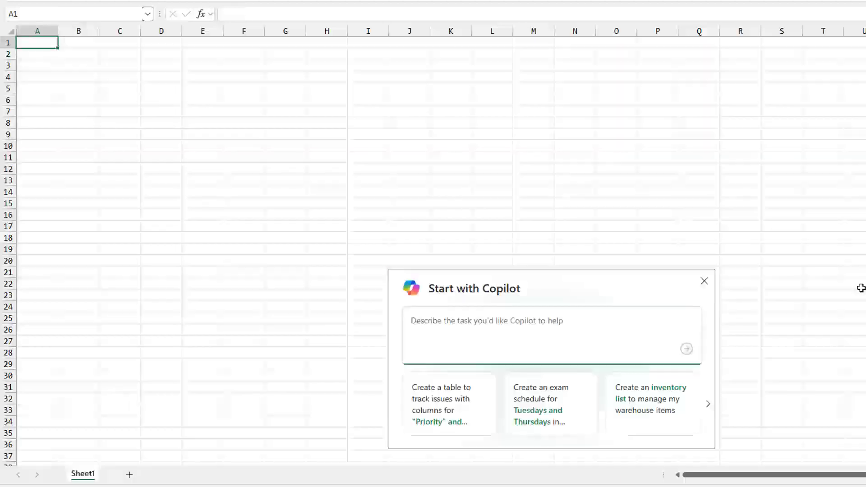
{"action": "type", "text": "No "}
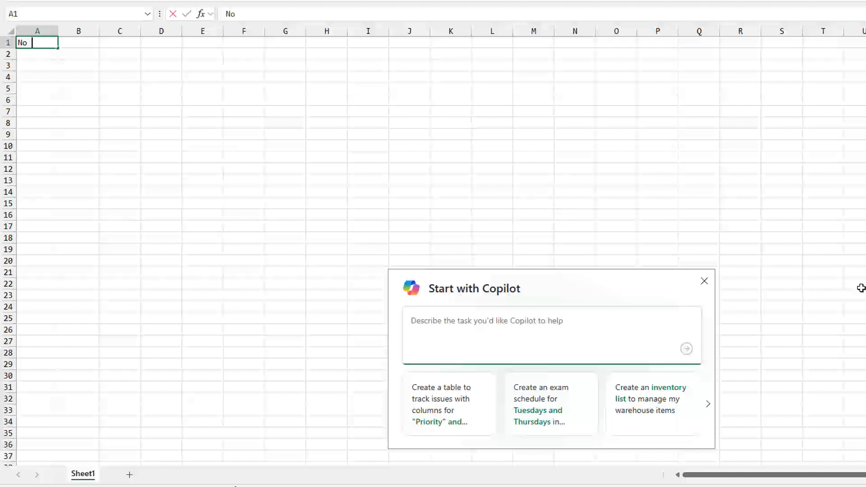
{"action": "type", "text": "Thanks"}
{"action": "key", "text": "Return"}
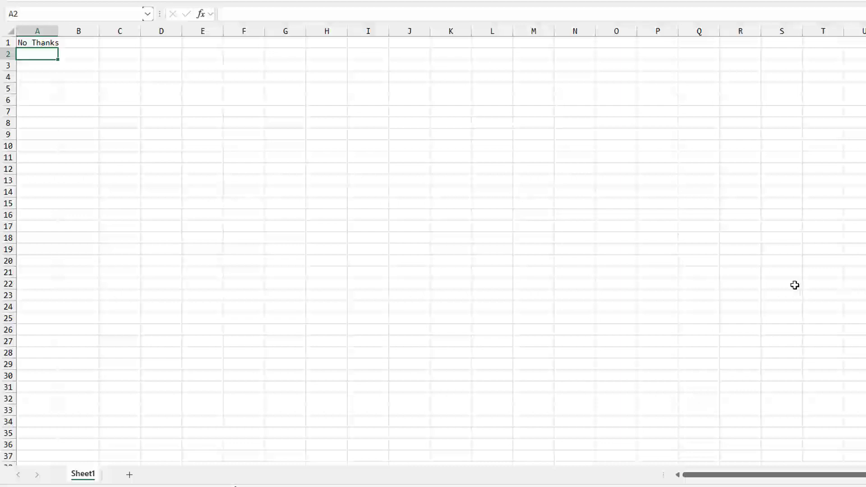
{"action": "key", "text": "ctrl+z"}
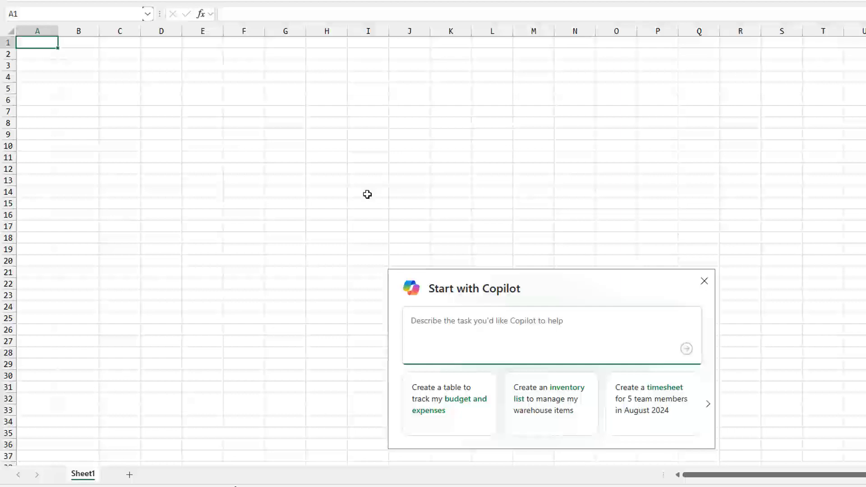
{"action": "type", "text": "Name"}
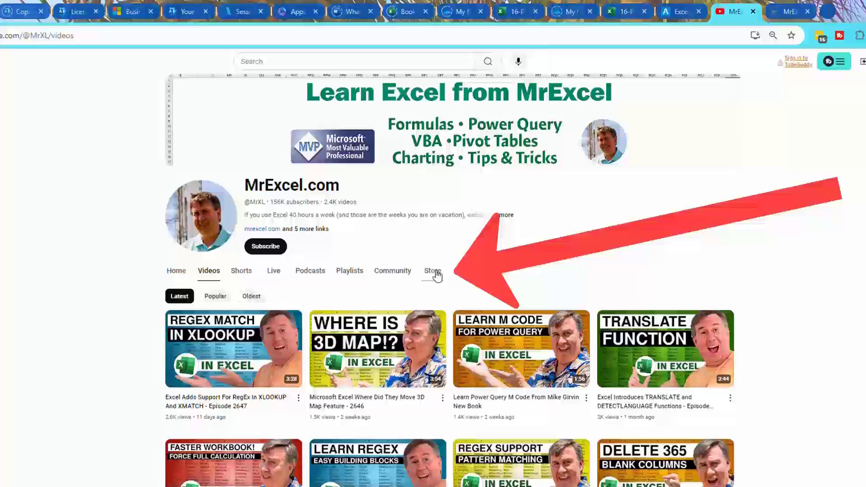
Open the MrExcel channel's Store tab listing Excel-themed T-shirts and a mug.
{"action": "left_click", "coordinate": [433, 271]}
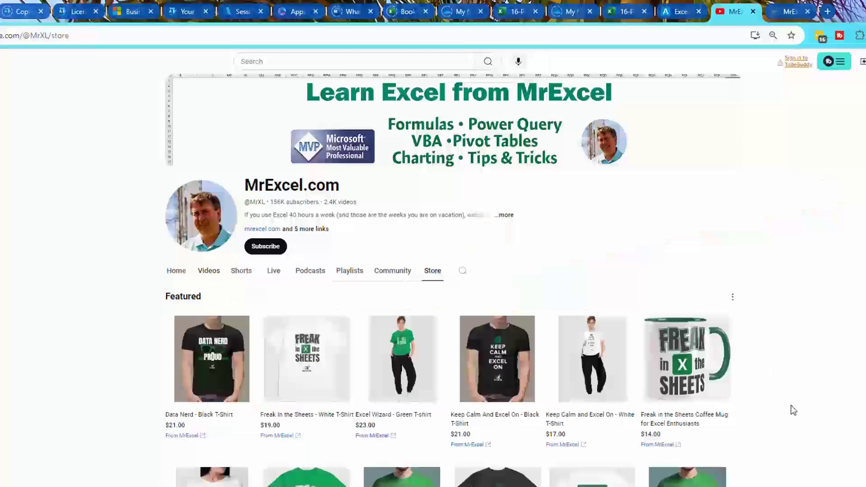
{"action": "scroll", "coordinate": [793, 409], "scroll_direction": "down", "scroll_amount": 3}
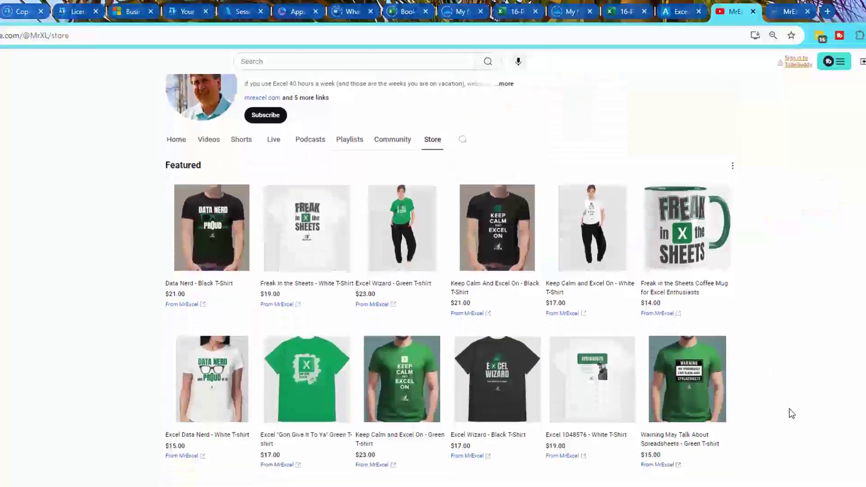
{"action": "scroll", "coordinate": [792, 413], "scroll_direction": "down", "scroll_amount": 2}
{"action": "scroll", "coordinate": [791, 413], "scroll_direction": "down", "scroll_amount": 2}
{"action": "scroll", "coordinate": [791, 413], "scroll_direction": "down", "scroll_amount": 1}
{"action": "scroll", "coordinate": [791, 412], "scroll_direction": "down", "scroll_amount": 2}
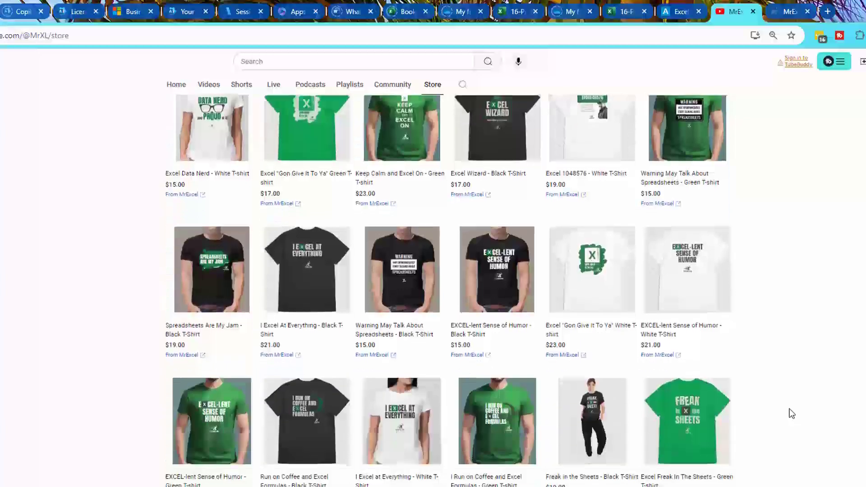